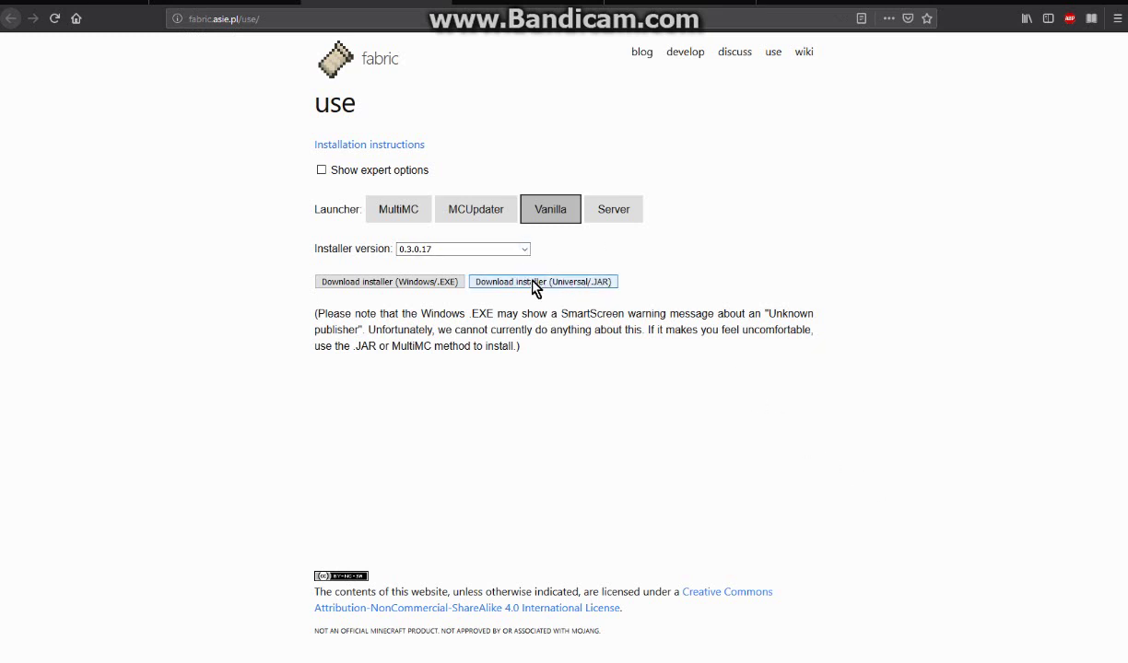
# Step: Install Fabric with 1.14+build.1 mappings and loader 0.4.2+build.132, then close the installer
pyautogui.click(525, 251)
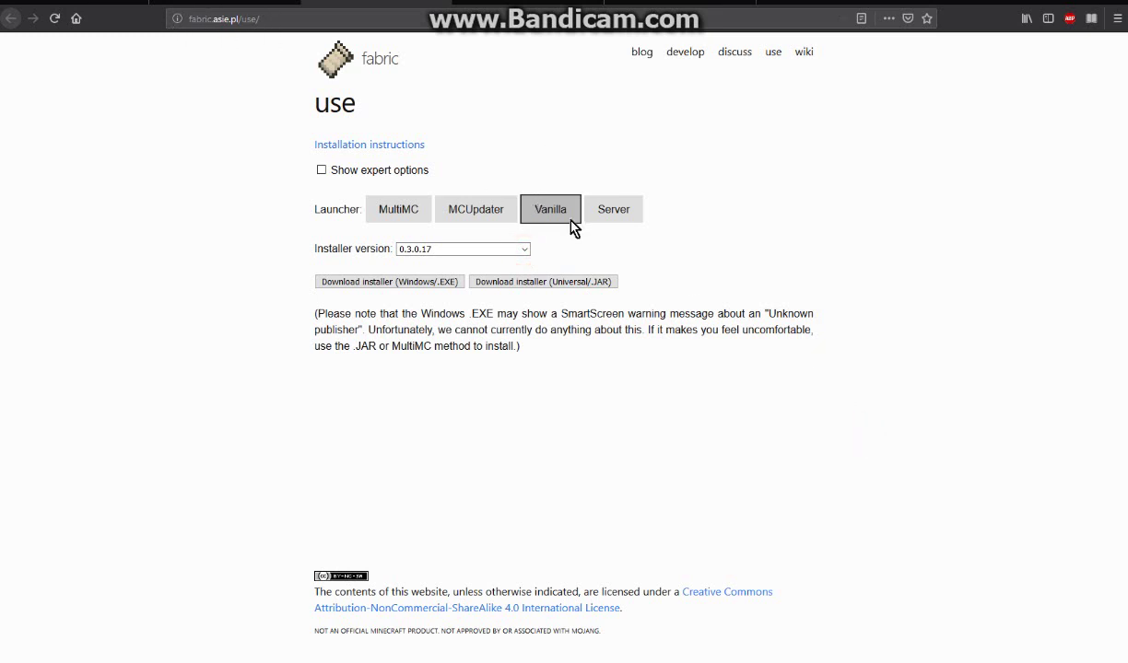
pyautogui.click(811, 510)
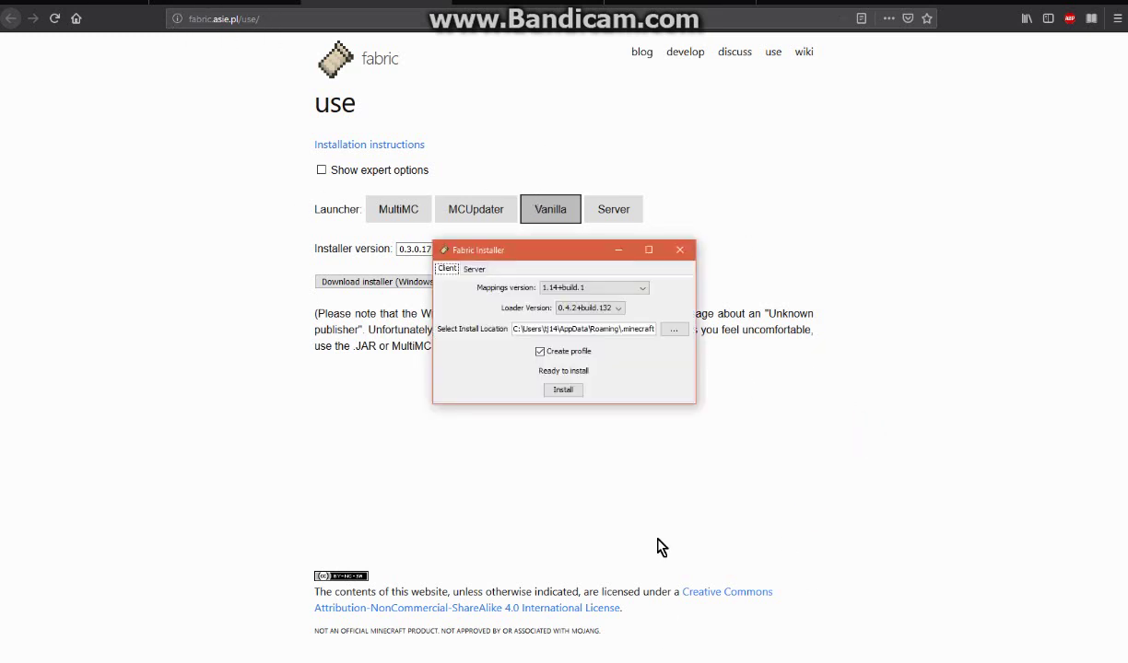
pyautogui.click(636, 287)
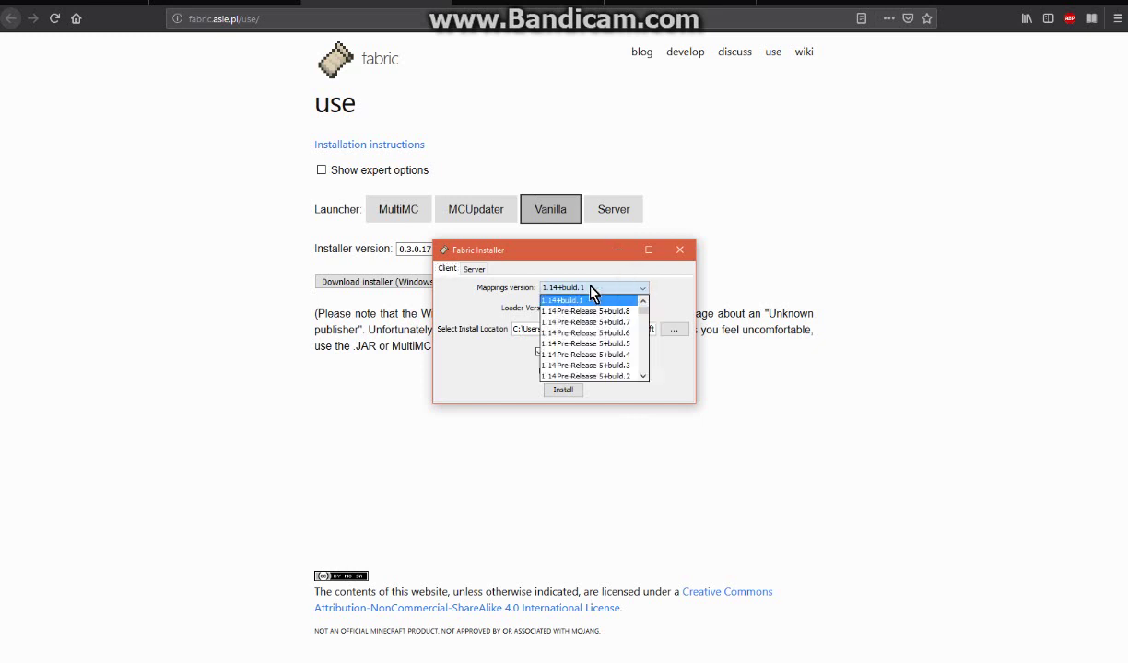
pyautogui.click(564, 300)
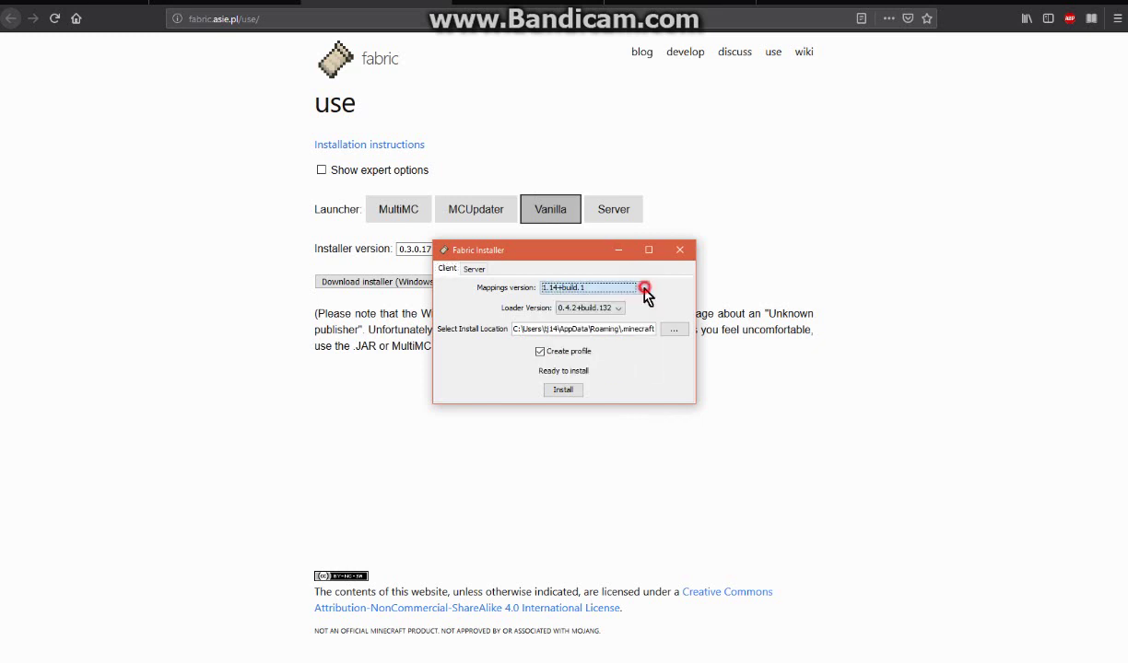
pyautogui.click(617, 308)
pyautogui.click(581, 323)
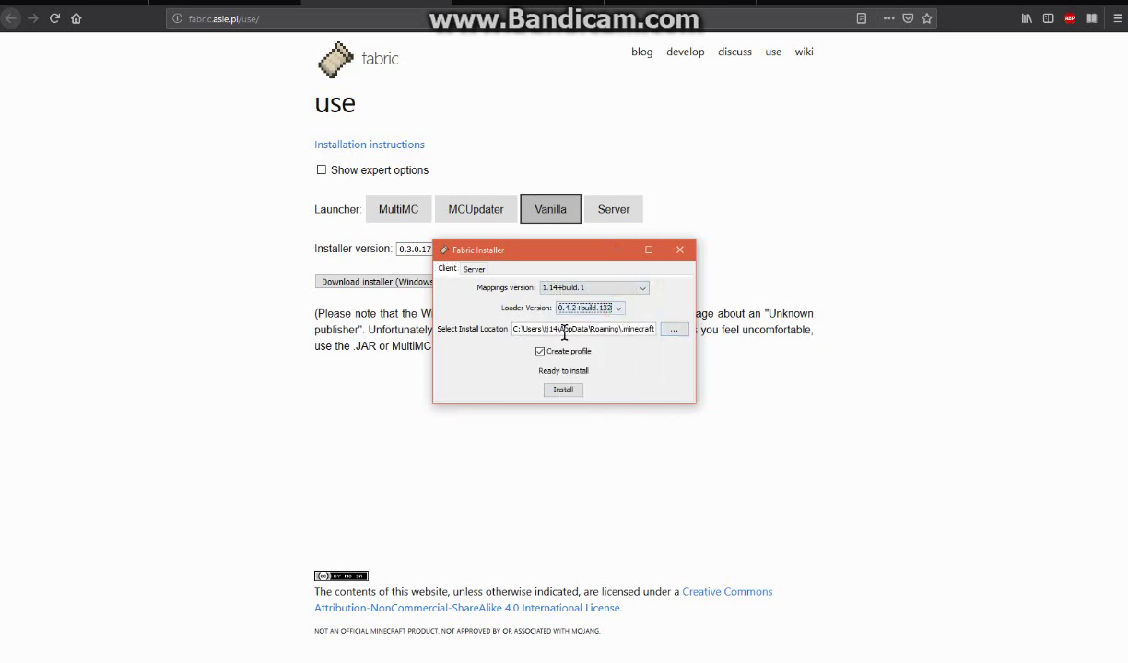
pyautogui.click(565, 391)
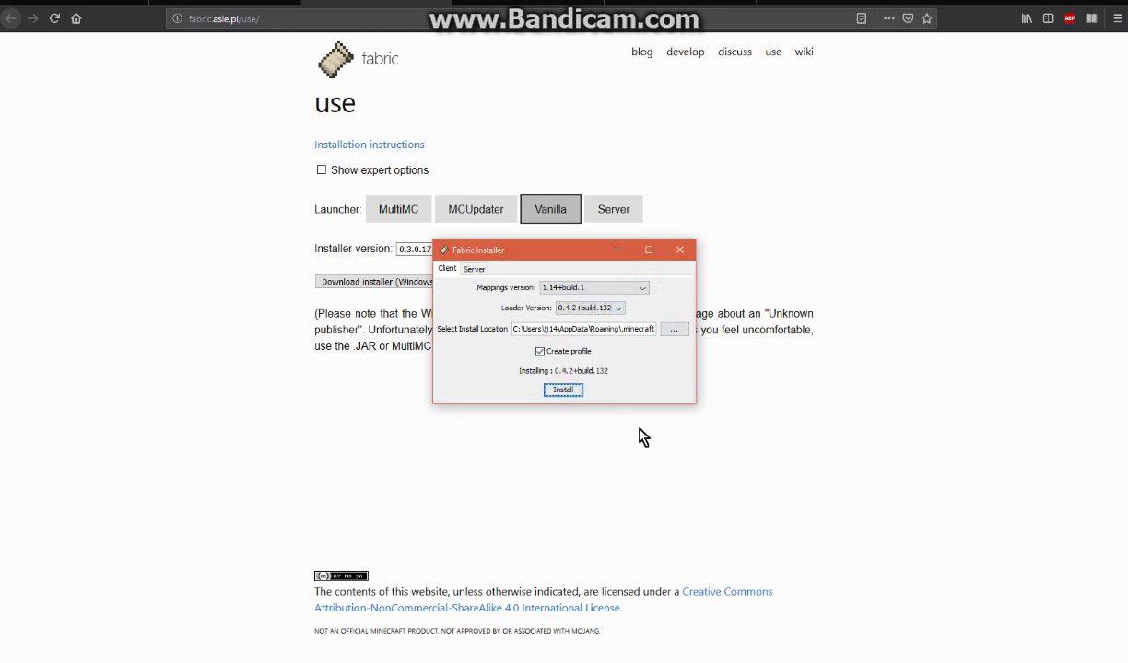
pyautogui.click(686, 256)
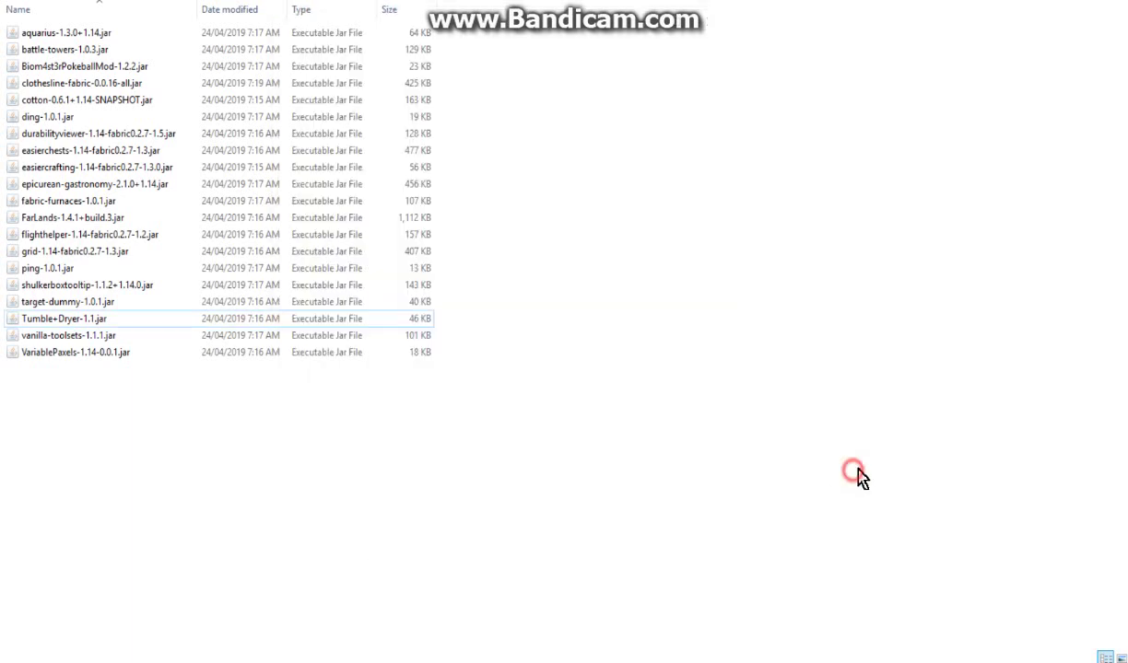
# Step: Copy the mod .jar files into the parent mods folder and launch Minecraft 1.14
pyautogui.press('BackSpace')
pyautogui.click(781, 416)
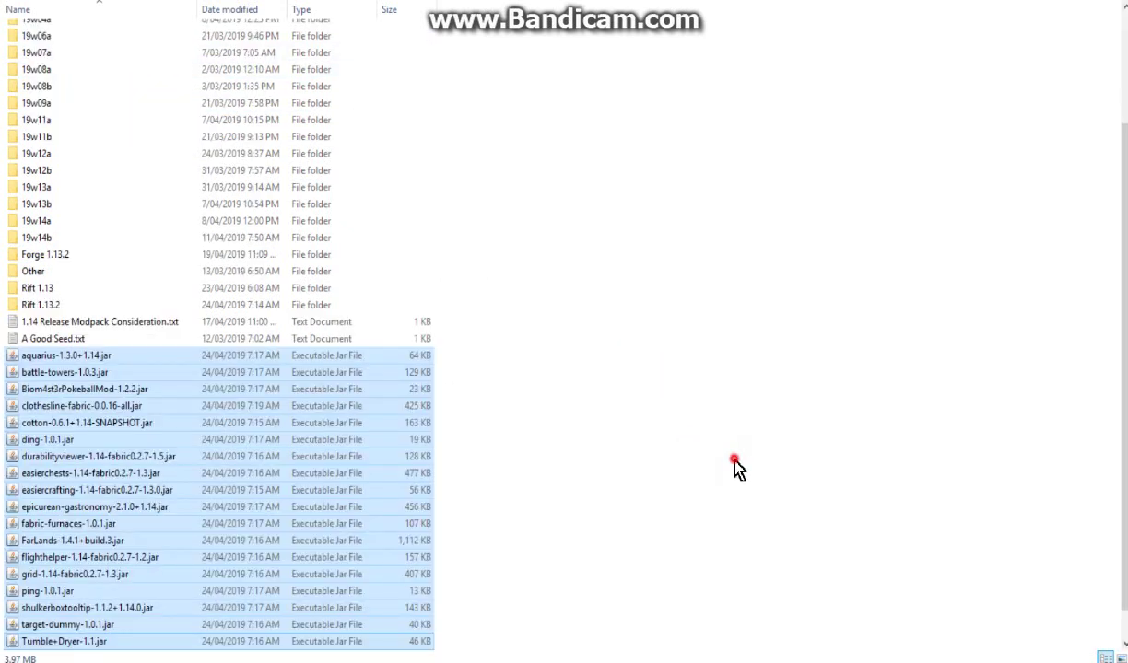
pyautogui.click(736, 460)
pyautogui.scroll(-3, 735, 460)
pyautogui.hotkey('alt', 'Tab')
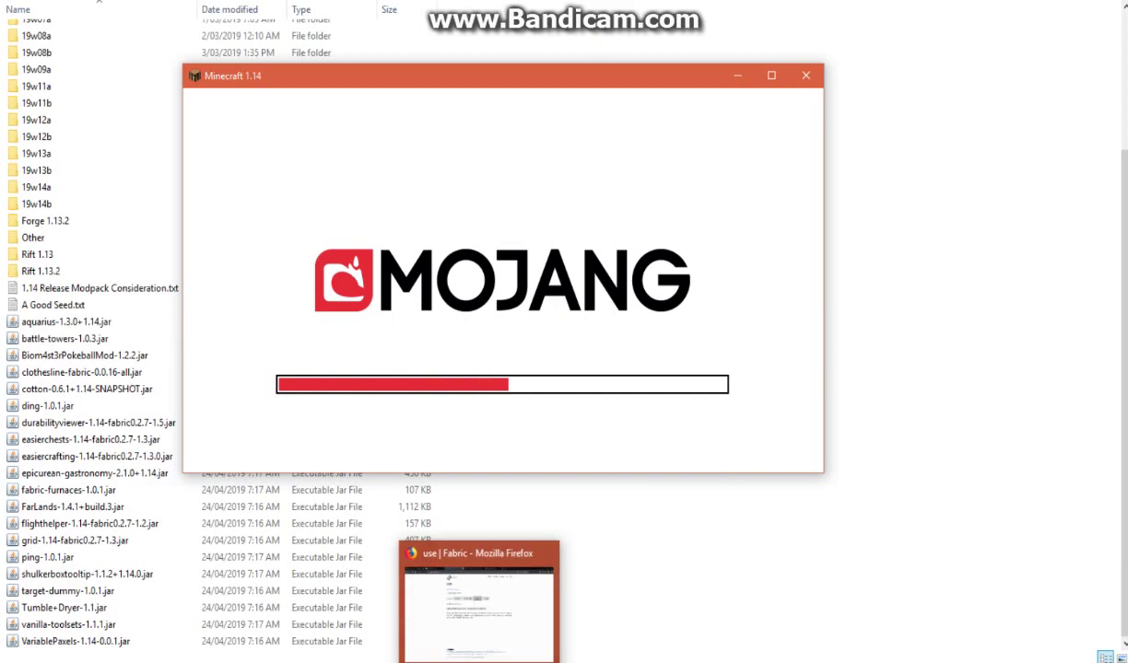
# Step: Bring the Firefox window with the CurseForge mods list forward while Minecraft loads
pyautogui.click(477, 603)
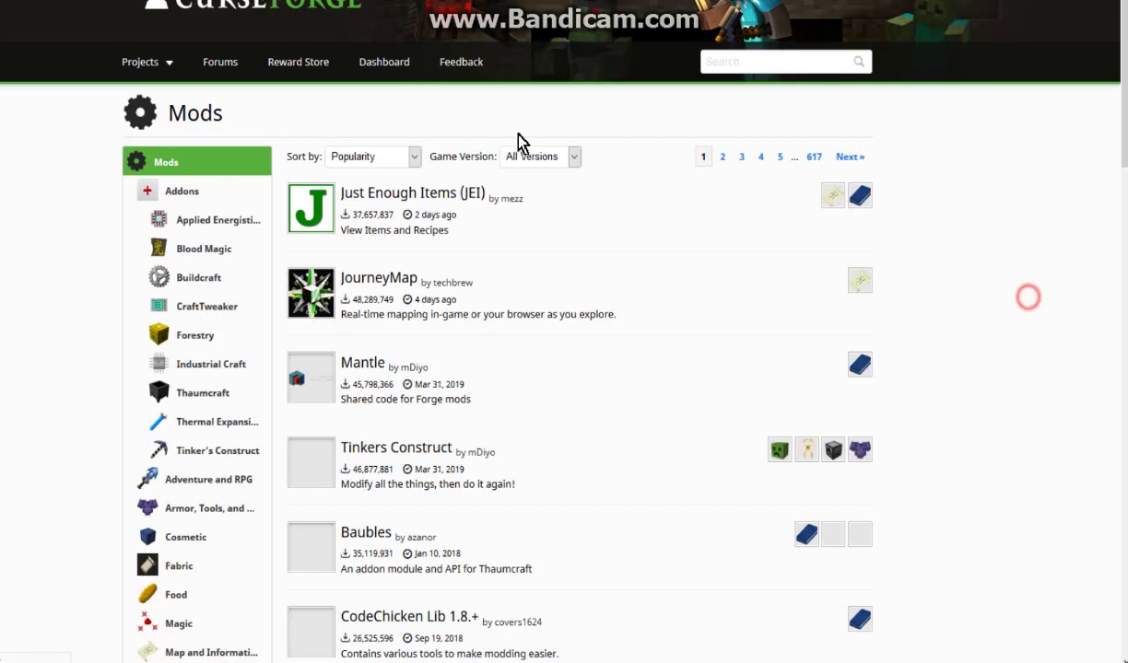
# Step: Filter the CurseForge mods to 1.14-Snapshot and sort them by Last Updated
pyautogui.click(541, 155)
pyautogui.click(525, 212)
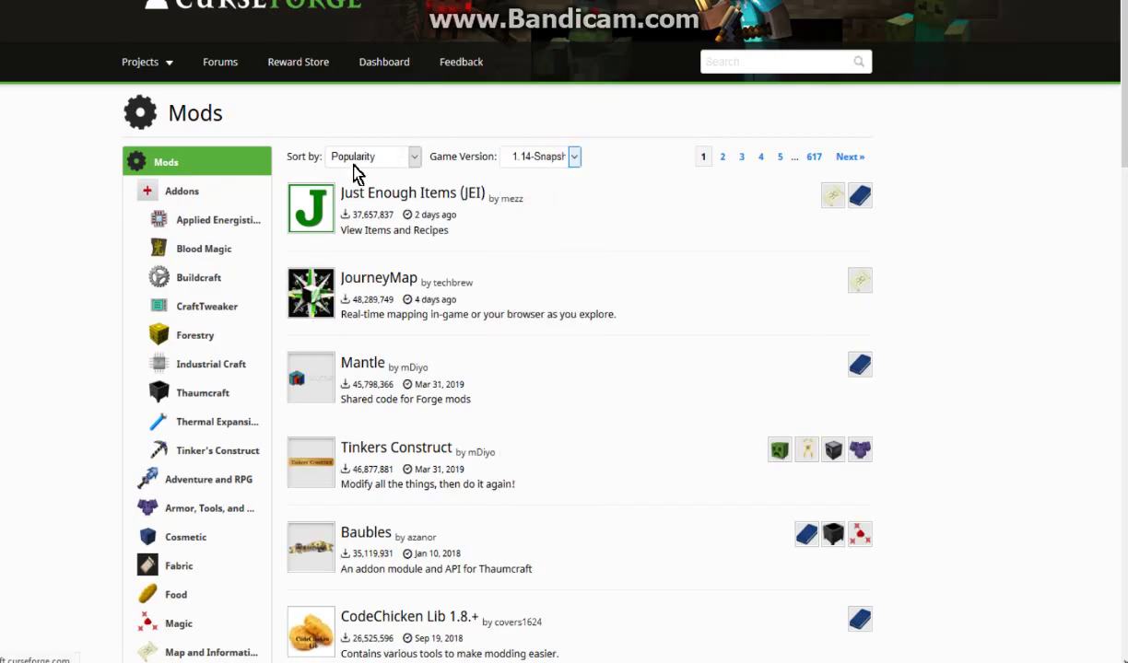
pyautogui.click(378, 157)
pyautogui.click(369, 193)
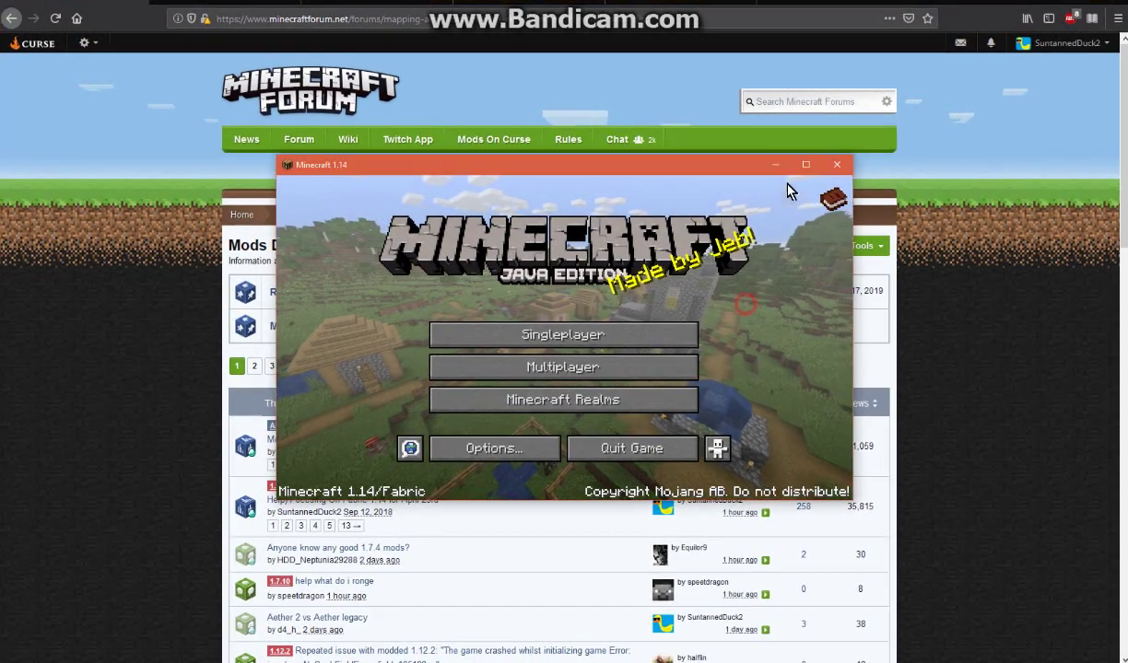
# Step: Maximize the Minecraft window and review the installed mods list
pyautogui.click(807, 163)
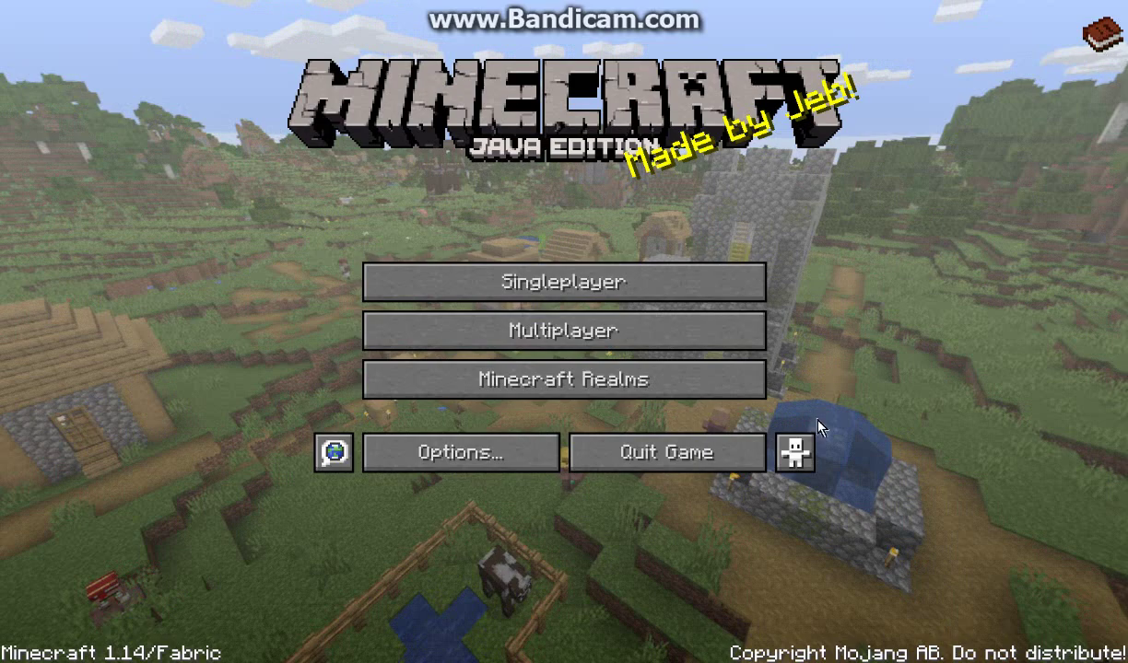
pyautogui.click(798, 452)
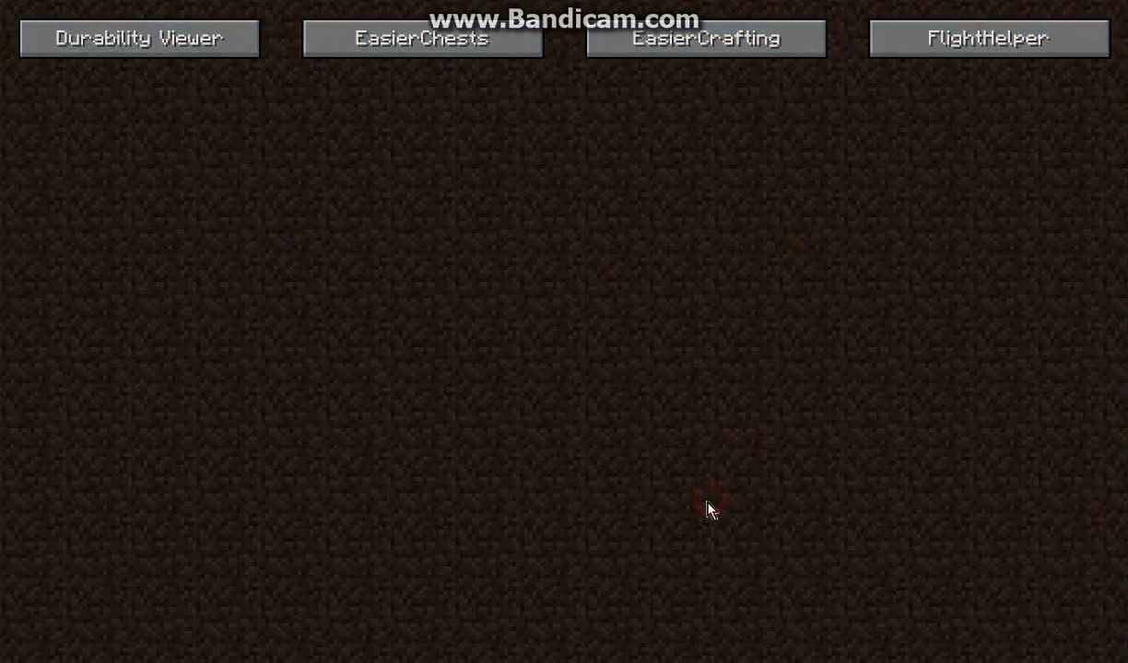
pyautogui.press('Escape')
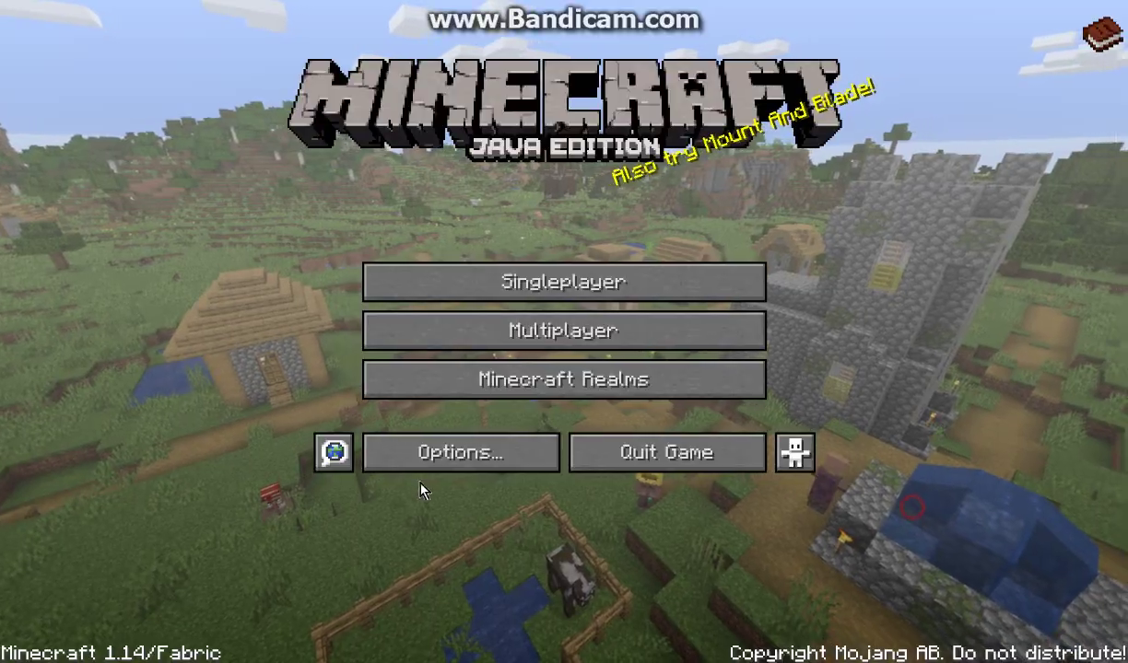
# Step: Check the Resource Packs screen under Options, then return to the title screen
pyautogui.click(461, 453)
pyautogui.click(670, 469)
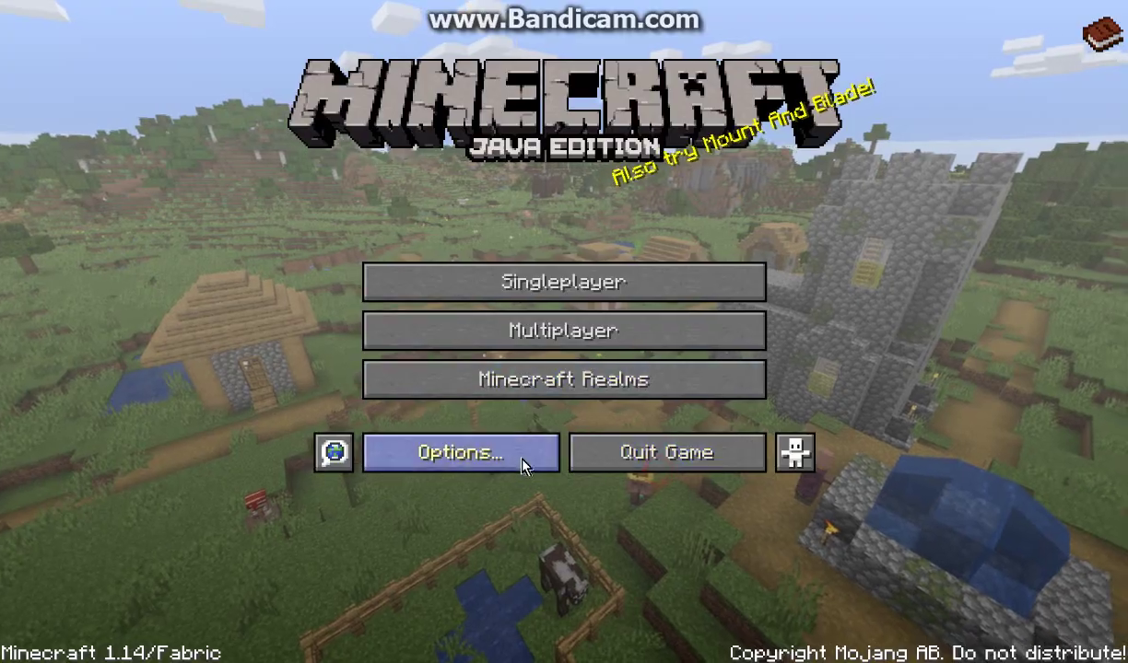
pyautogui.click(453, 453)
pyautogui.click(496, 359)
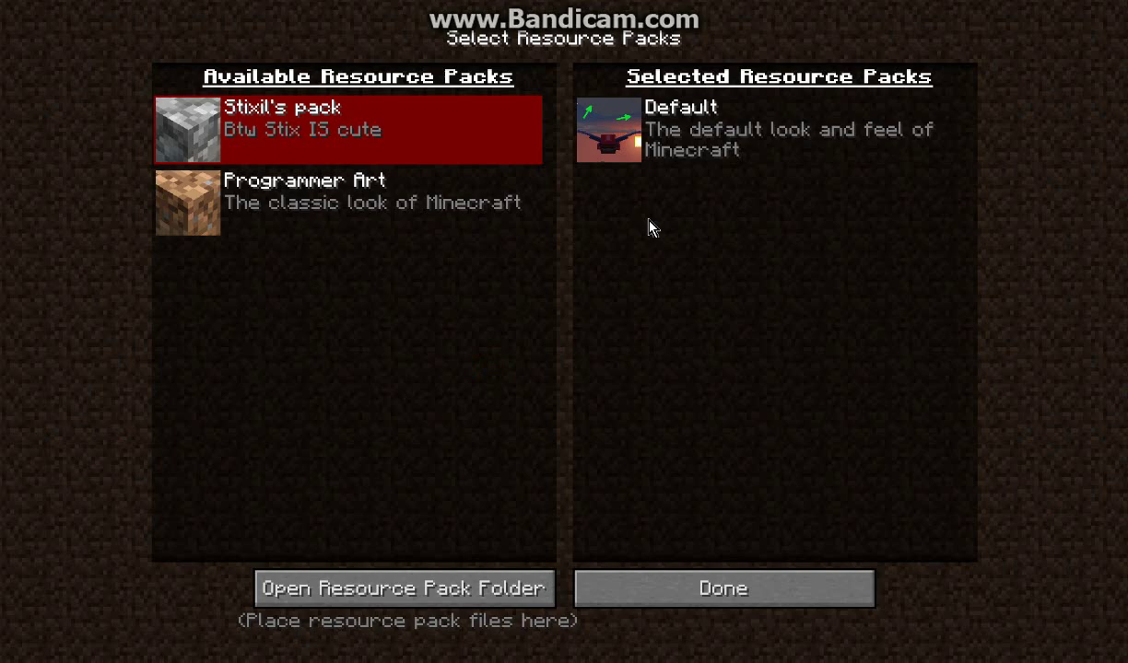
pyautogui.click(750, 589)
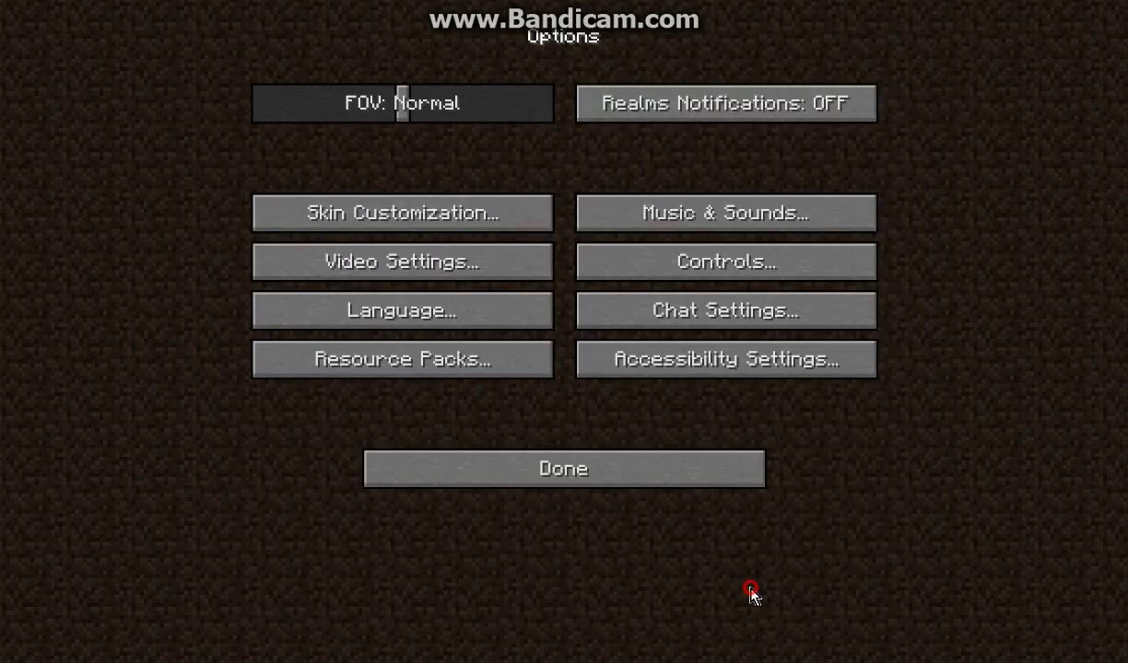
pyautogui.click(651, 469)
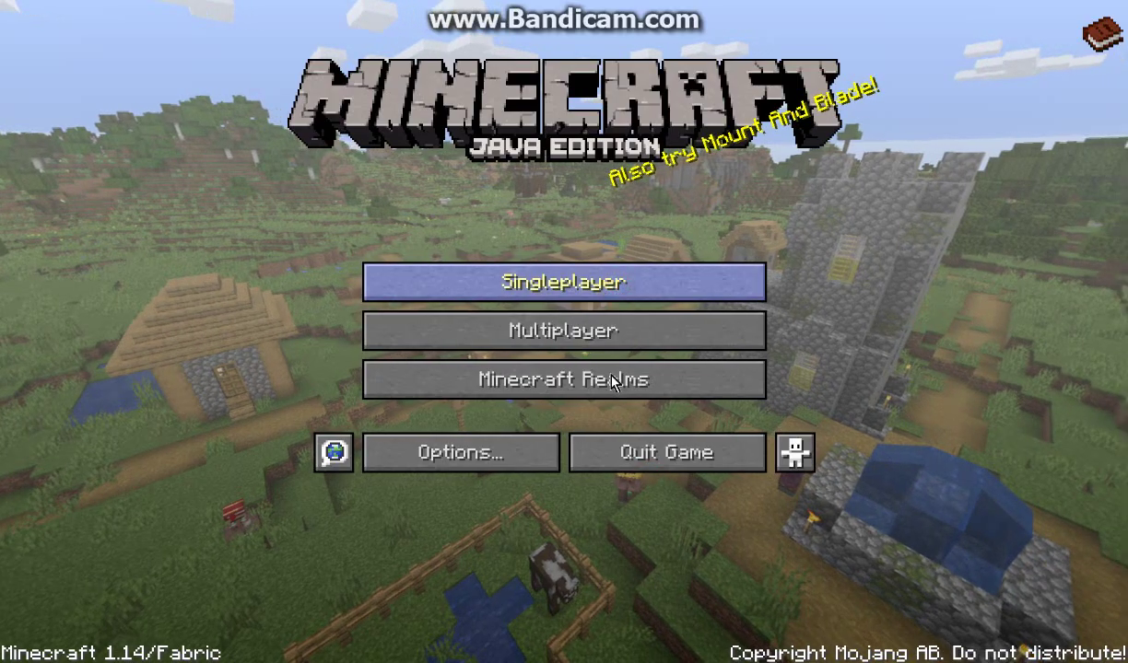
# Step: Start a new singleplayer world with cheats and the bonus chest turned on
pyautogui.click(551, 277)
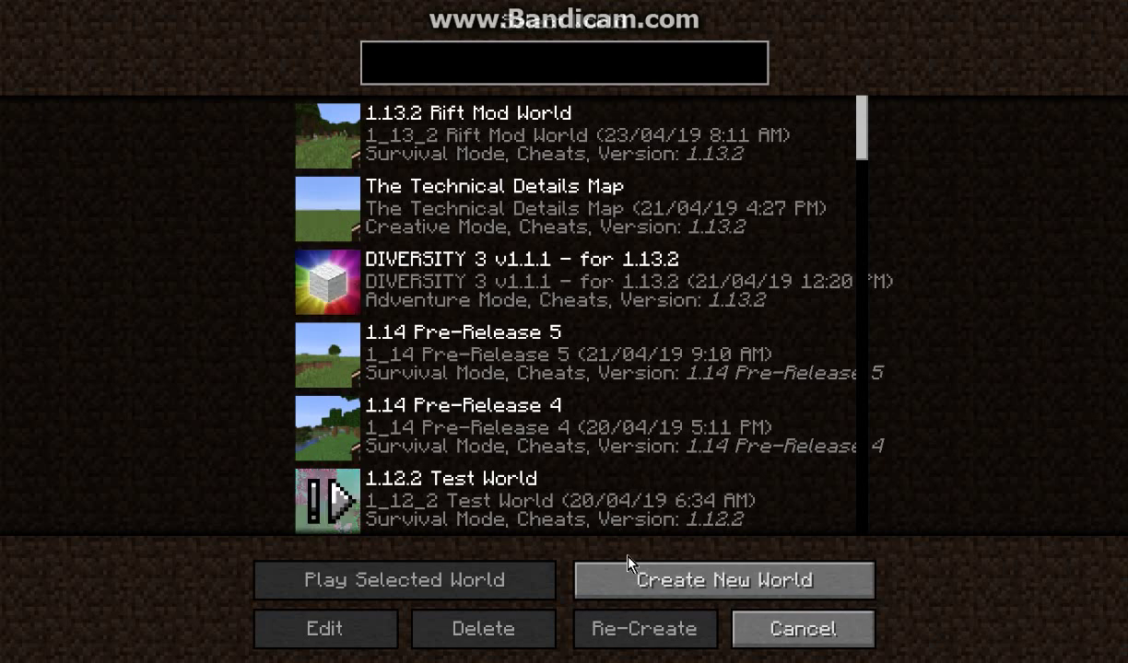
pyautogui.click(724, 579)
pyautogui.click(563, 397)
pyautogui.click(493, 327)
pyautogui.click(682, 324)
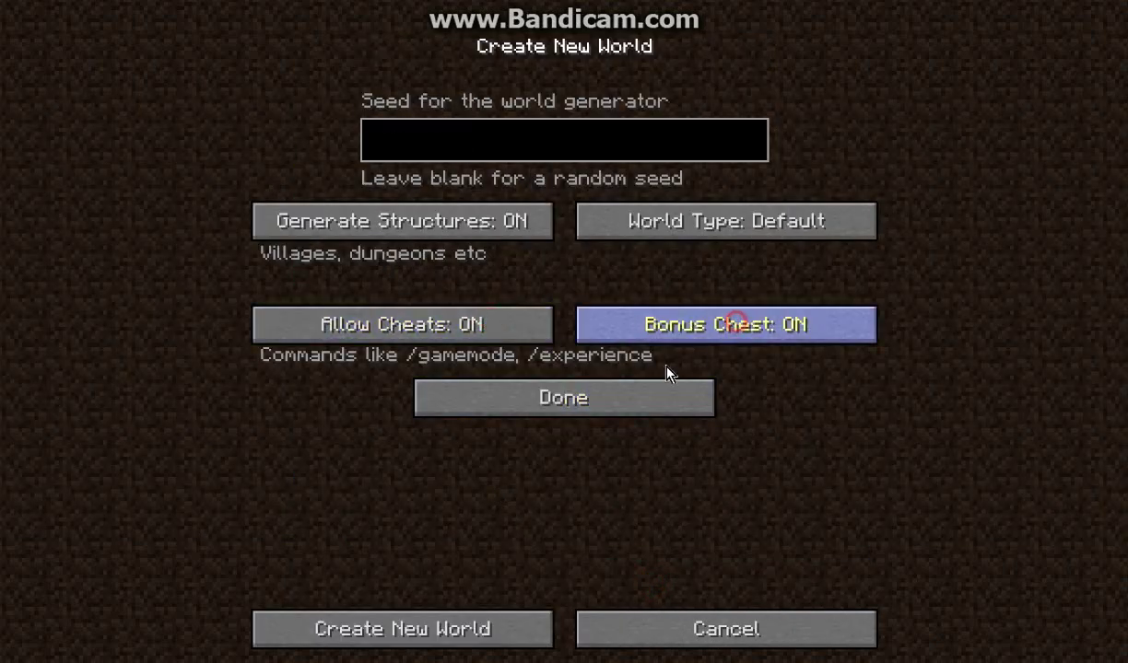
# Step: Set the world type back to Default and clear the default world name
pyautogui.click(726, 222)
pyautogui.click(719, 224)
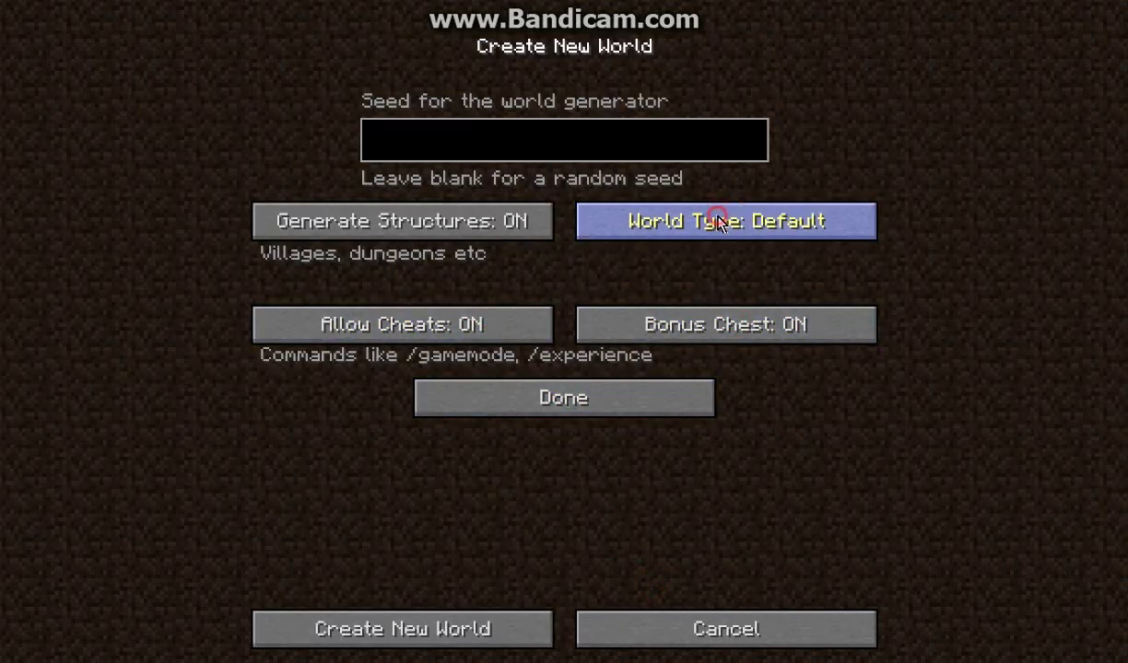
pyautogui.click(585, 397)
pyautogui.press('BackSpace')
pyautogui.press('BackSpace')
pyautogui.press('BackSpace')
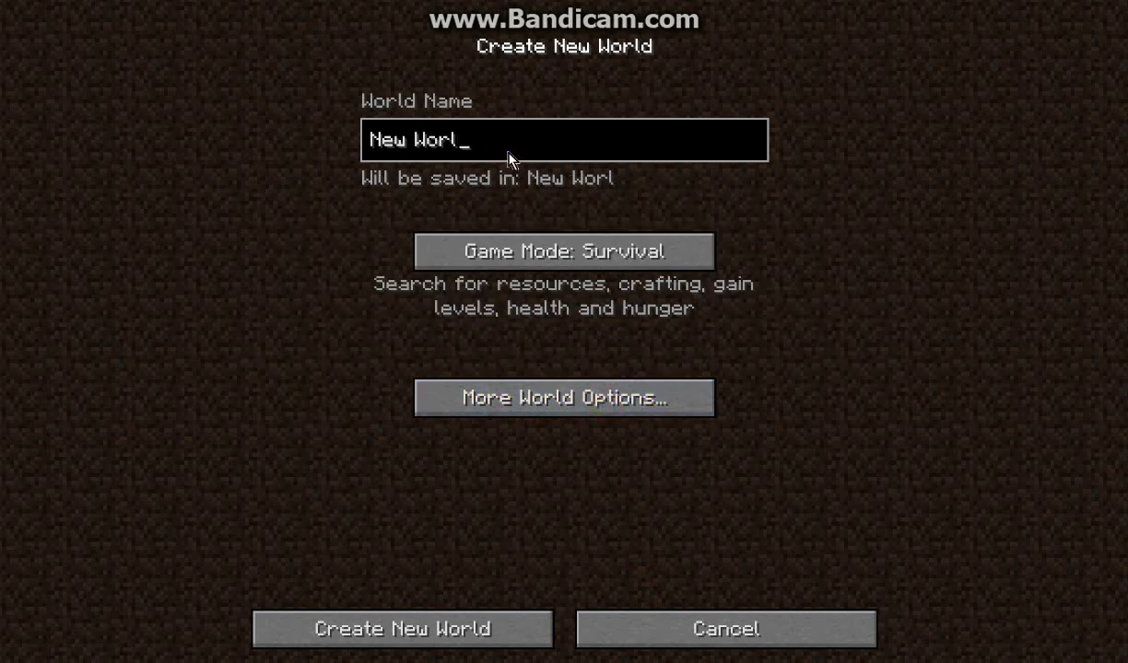
pyautogui.press('BackSpace')
pyautogui.press('BackSpace')
pyautogui.press('BackSpace')
pyautogui.write('1.14')
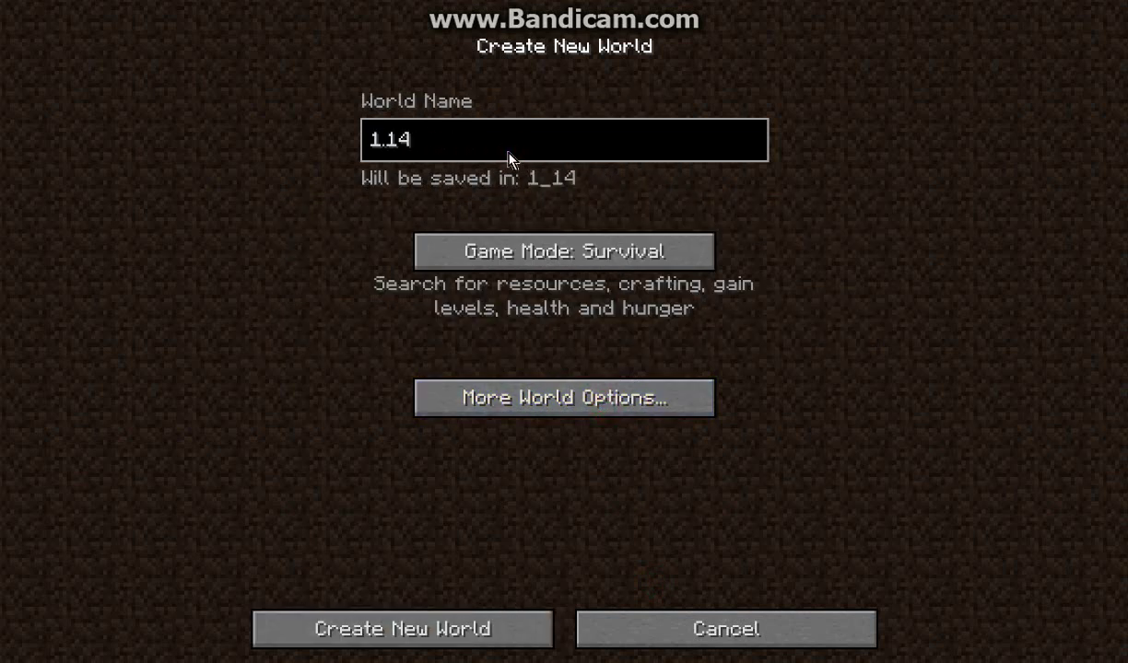
pyautogui.write(' Fabric OF')
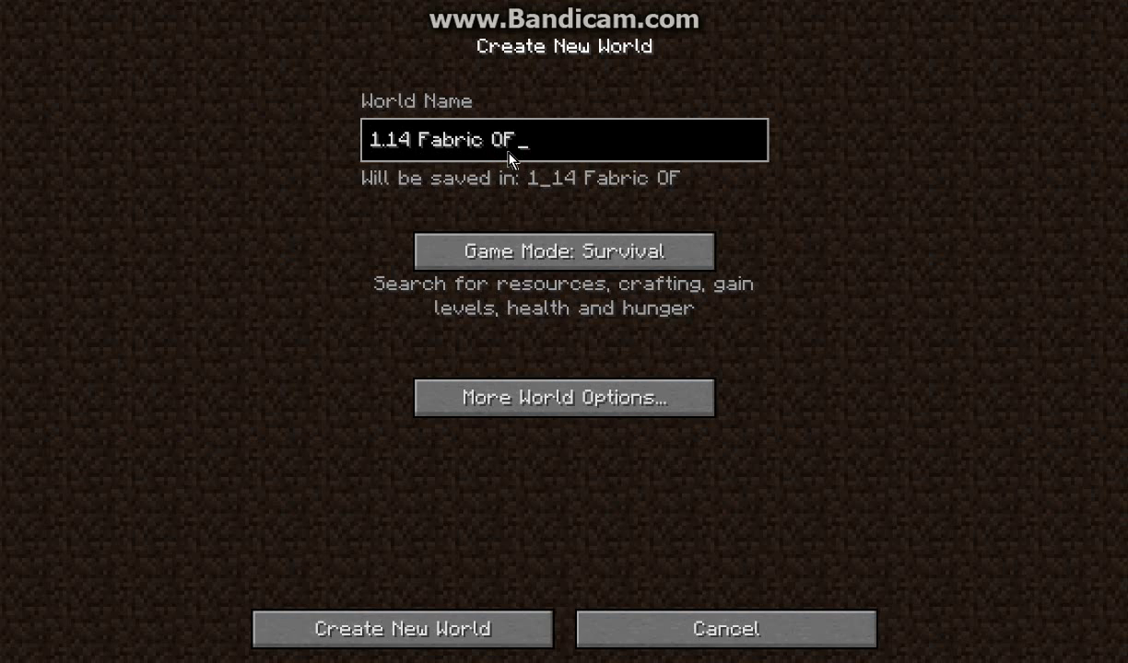
pyautogui.write('FICALLY!')
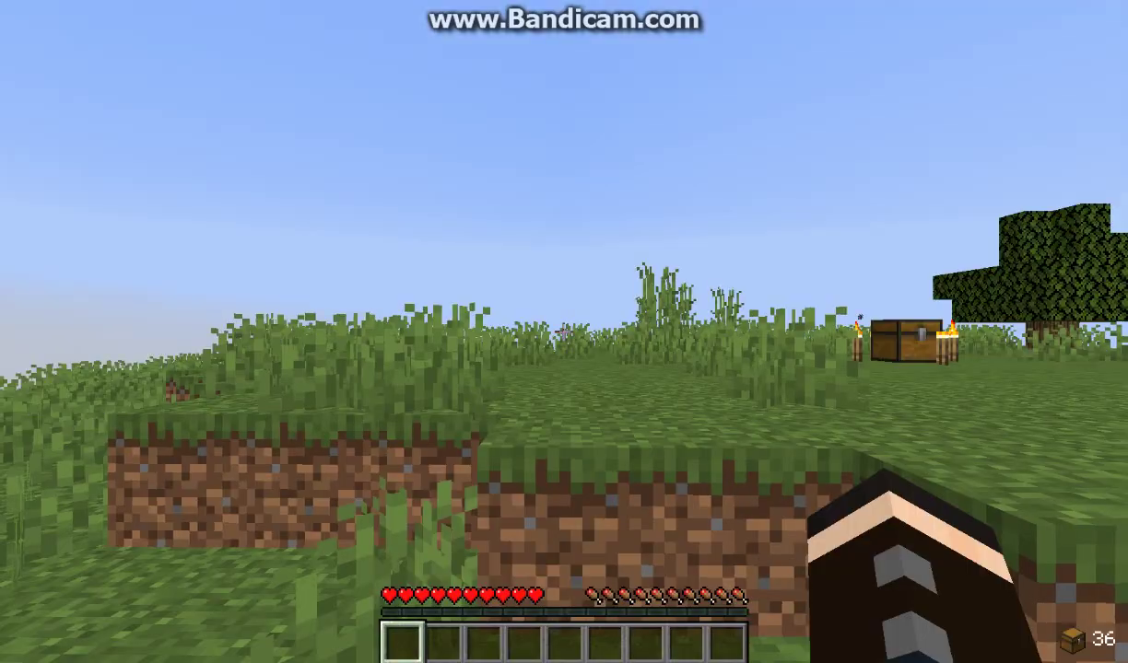
# Step: Check the inventory and toggle the F3 debug overlay in the new world
pyautogui.press('e')
pyautogui.press('Escape')
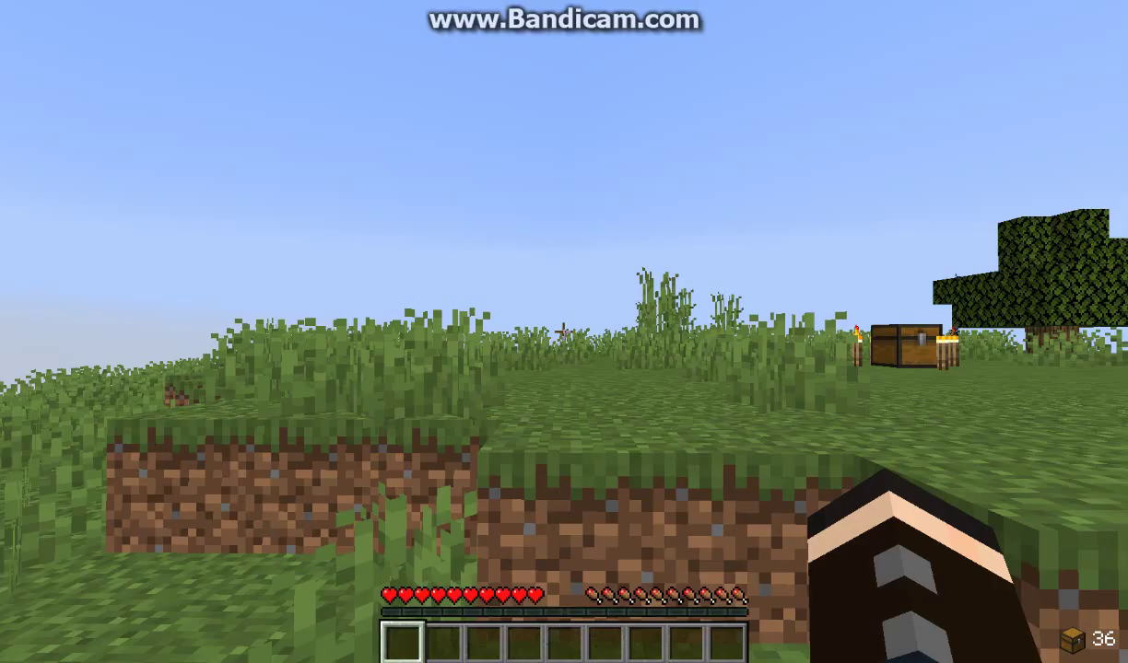
pyautogui.press('F3')
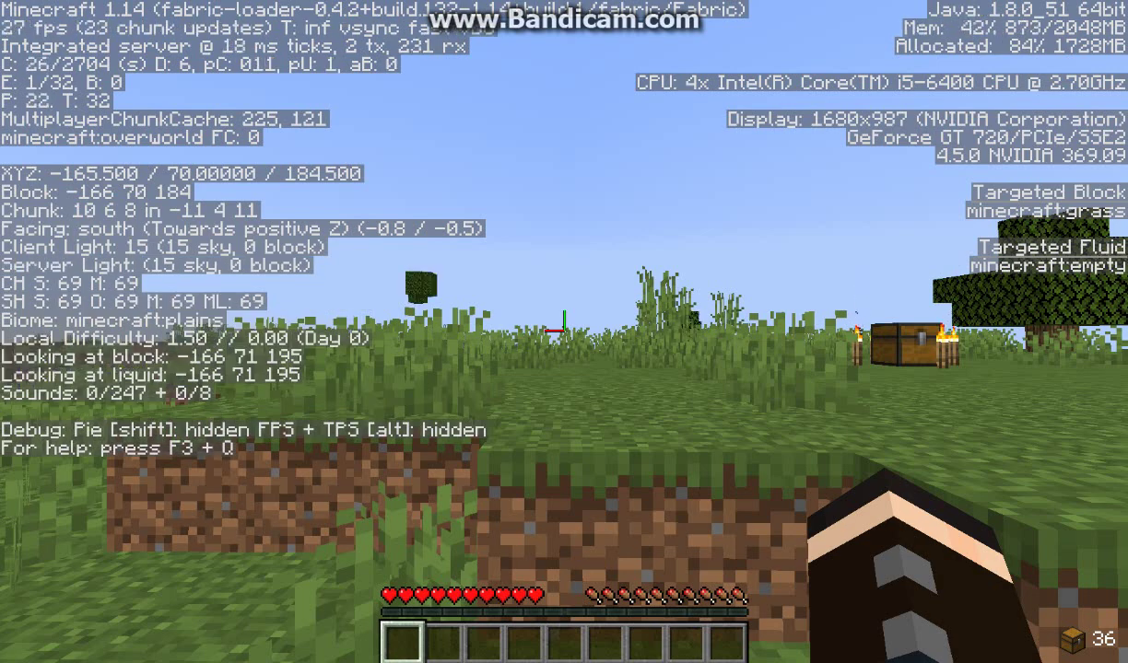
pyautogui.press('F3')
# Step: Run /datapack list to show the enabled data packs
pyautogui.press('t')
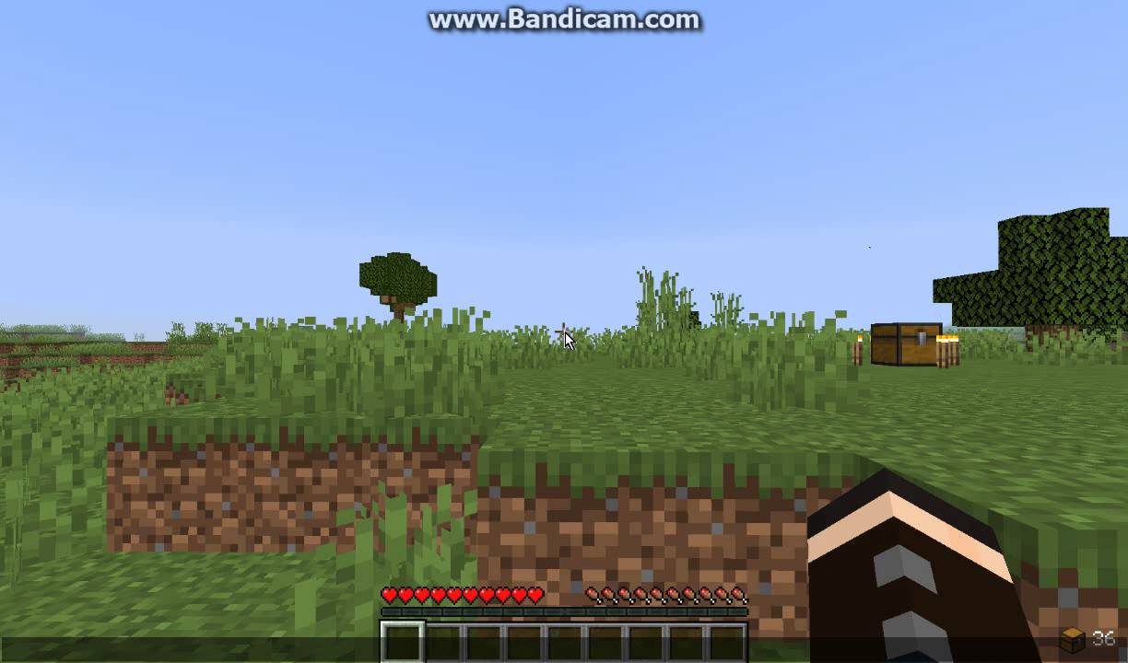
pyautogui.write('/datapa')
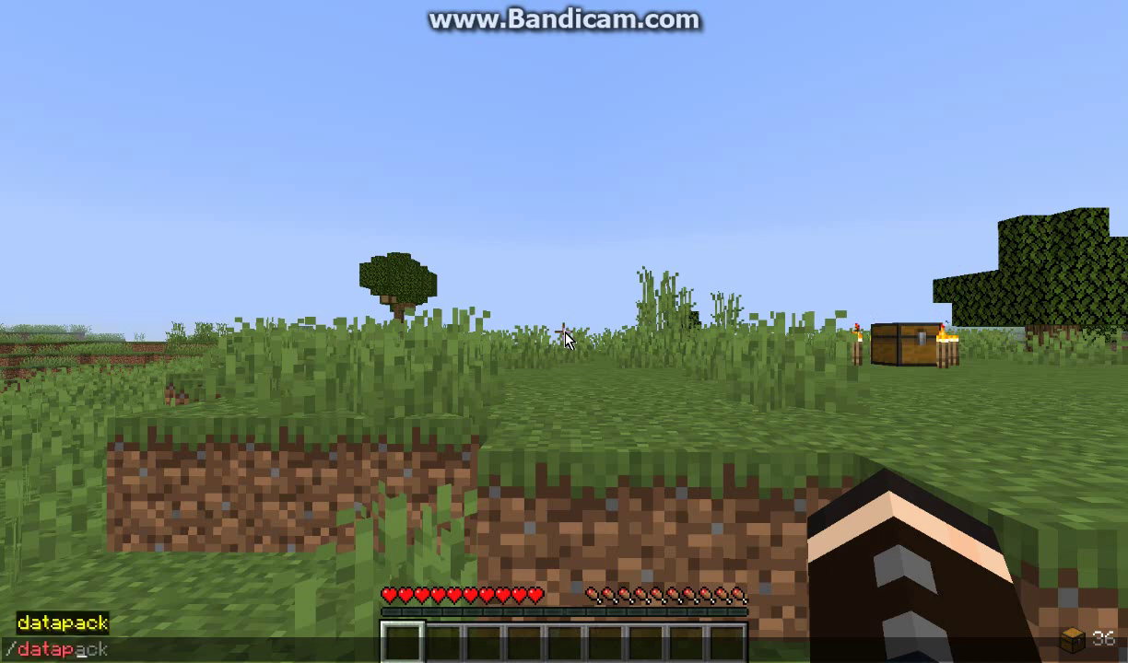
pyautogui.write('ck')
pyautogui.press('Return')
pyautogui.press('Up')
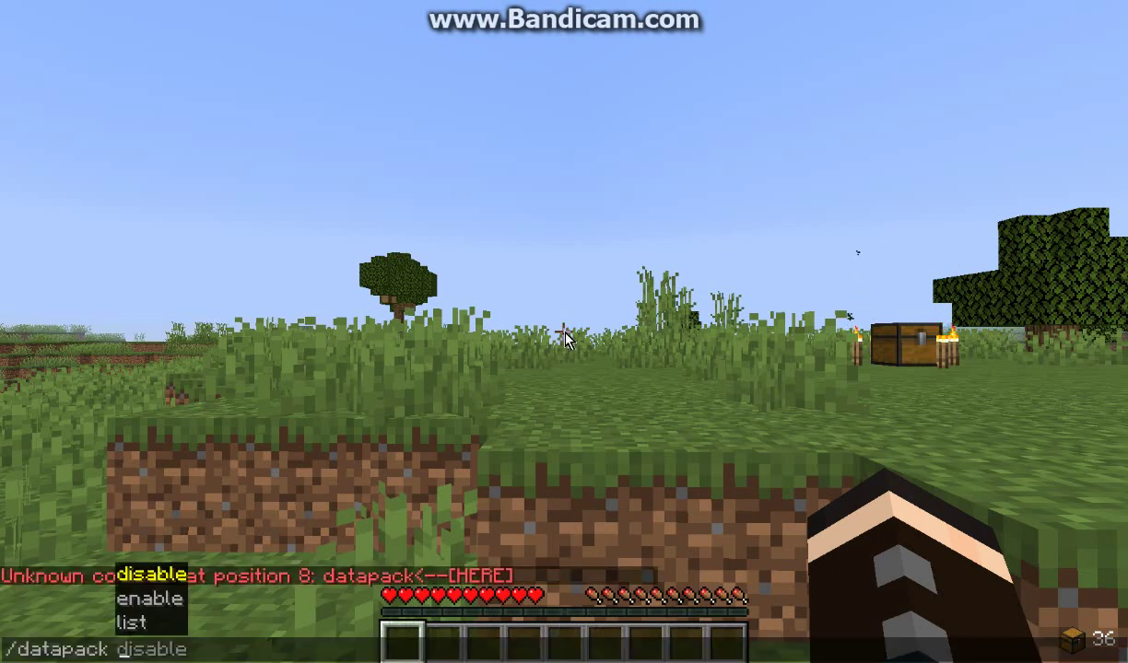
pyautogui.write('l')
pyautogui.press('Tab')
pyautogui.press('Return')
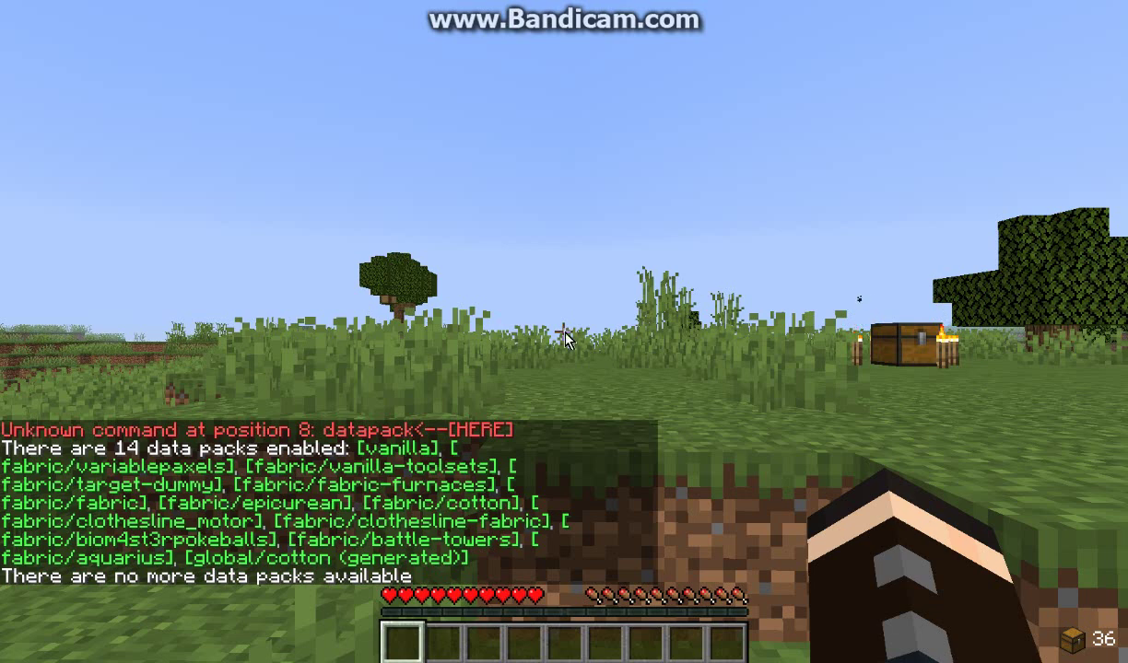
# Step: Switch the player to Creative Mode with /gamemode creative
pyautogui.press('t')
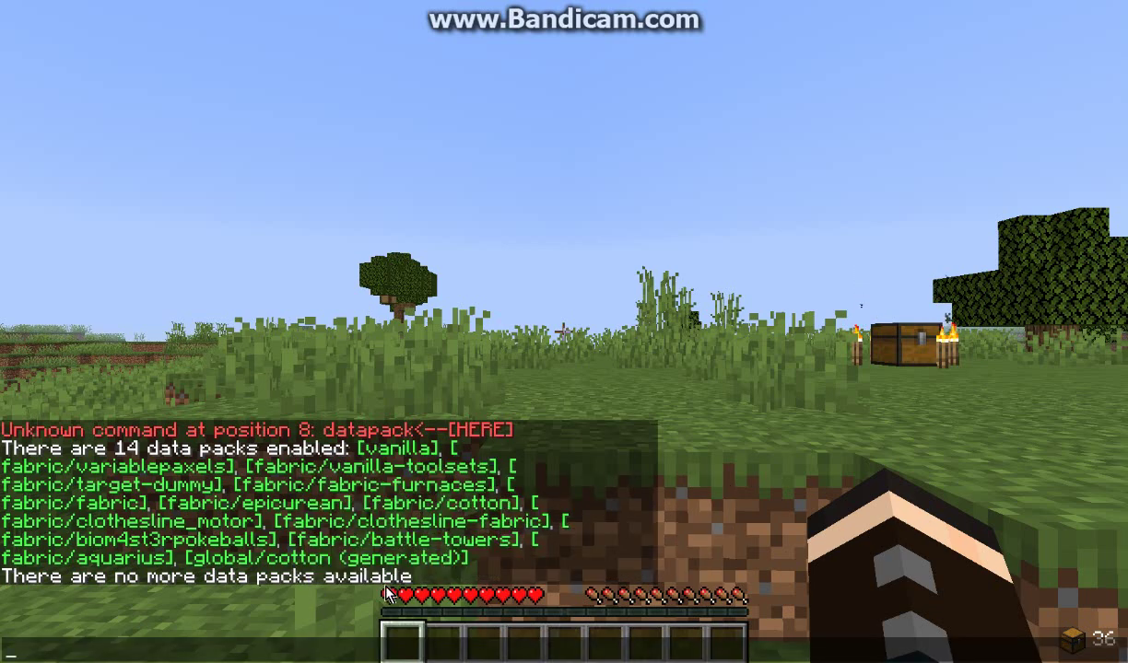
pyautogui.press('Escape')
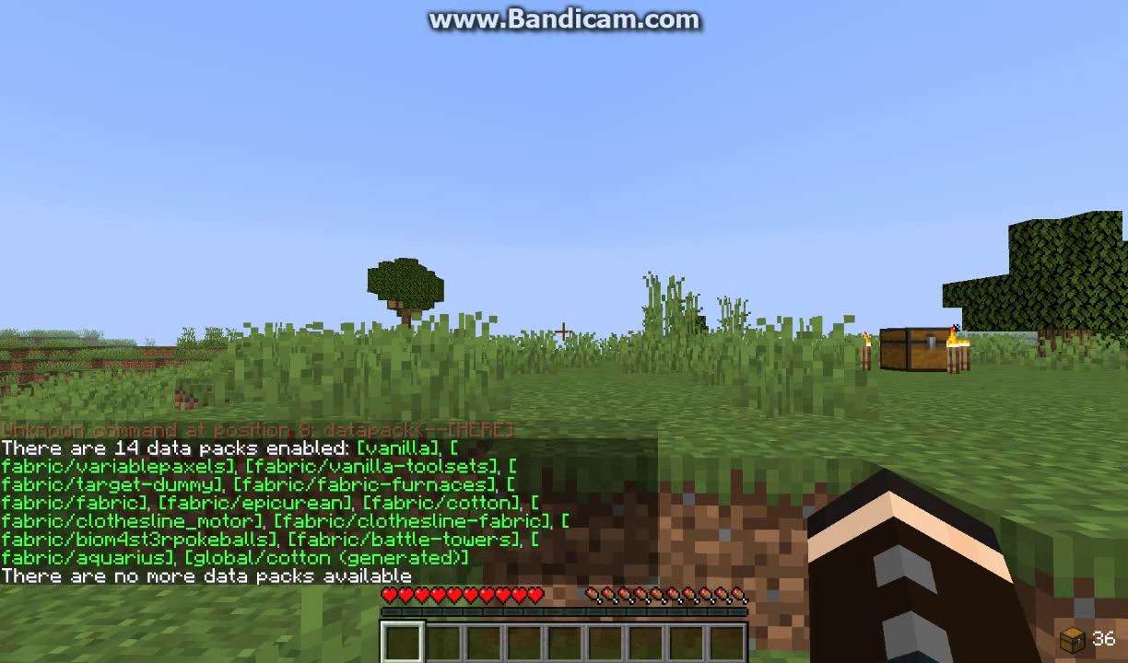
pyautogui.press('e')
pyautogui.press('e')
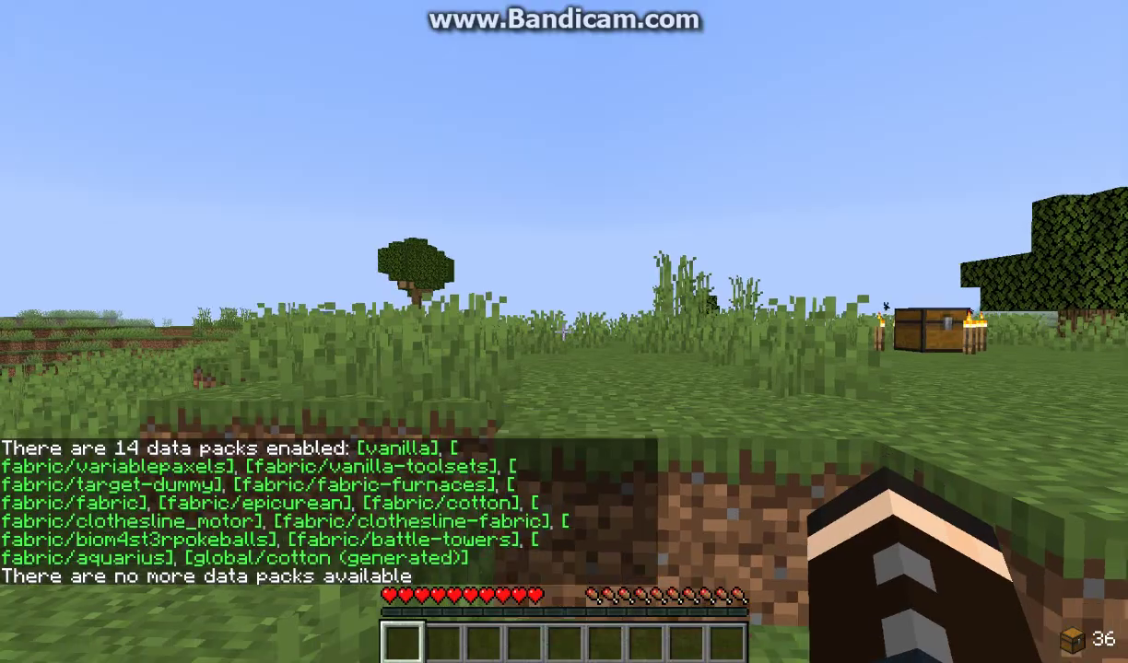
pyautogui.press('/')
pyautogui.write('game')
pyautogui.press('Tab')
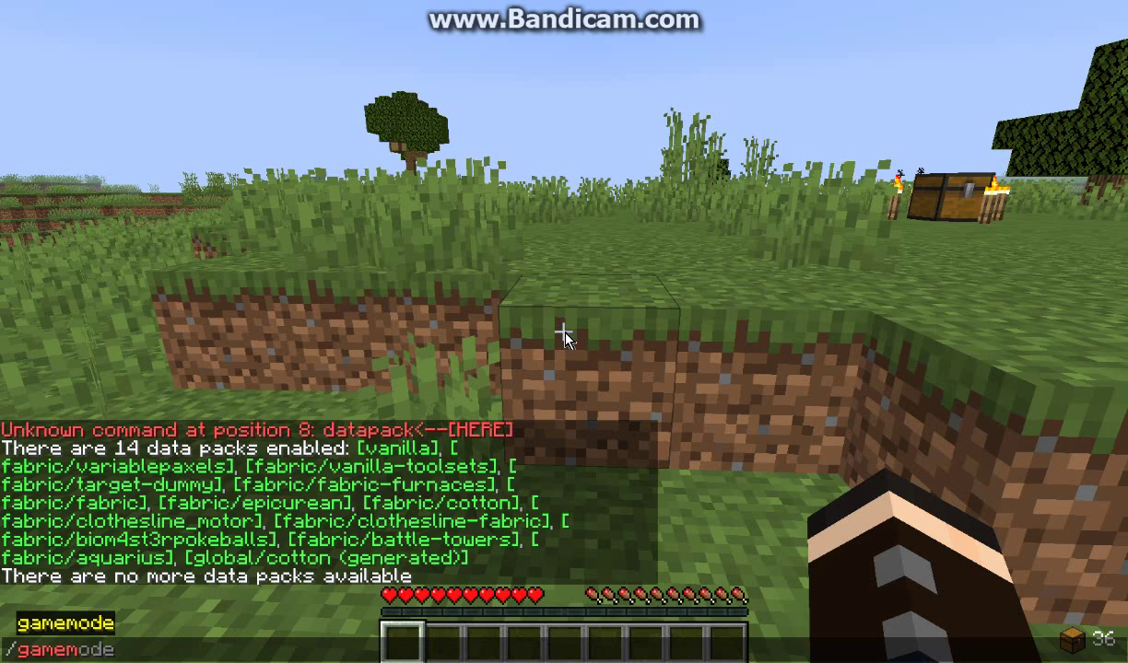
pyautogui.write('c')
pyautogui.press('Tab')
pyautogui.press('Return')
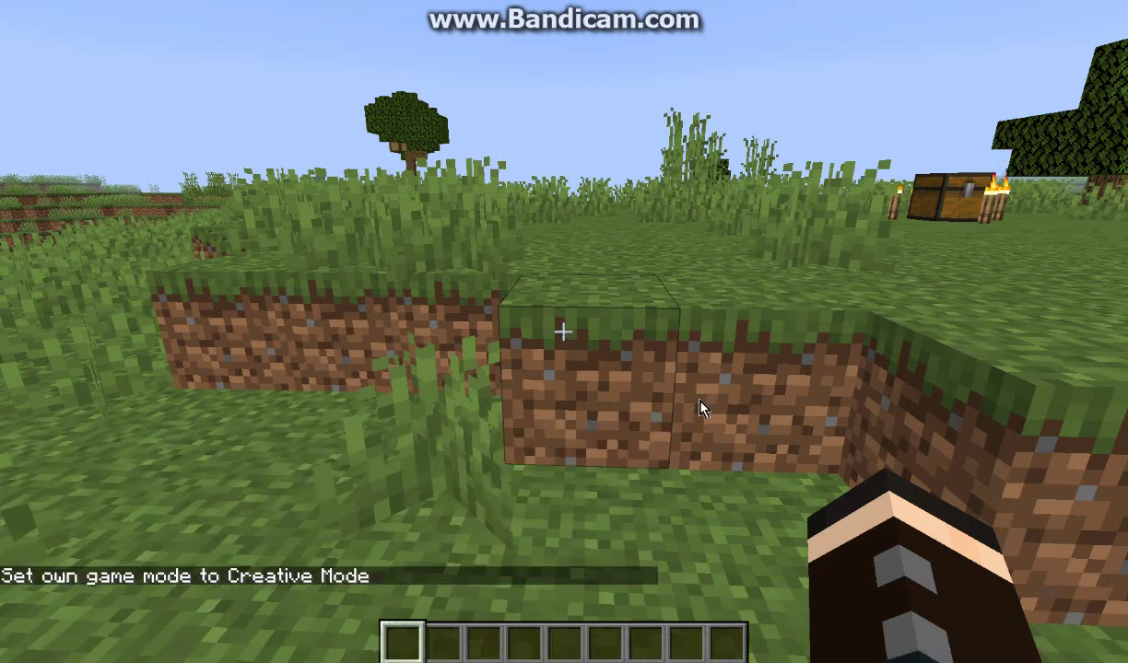
# Step: Browse the VariablePaxels, Clothesline and Epicurean Gastronomy item groups in the creative inventory
pyautogui.press('e')
pyautogui.click(731, 493)
pyautogui.click(744, 213)
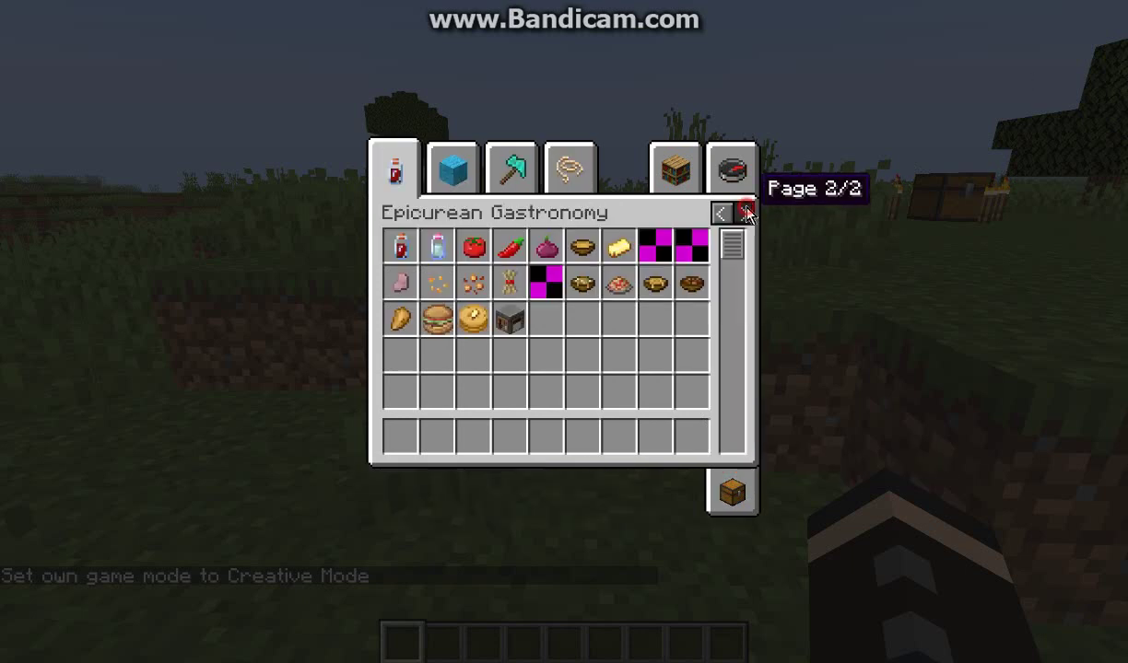
pyautogui.click(512, 169)
pyautogui.click(569, 169)
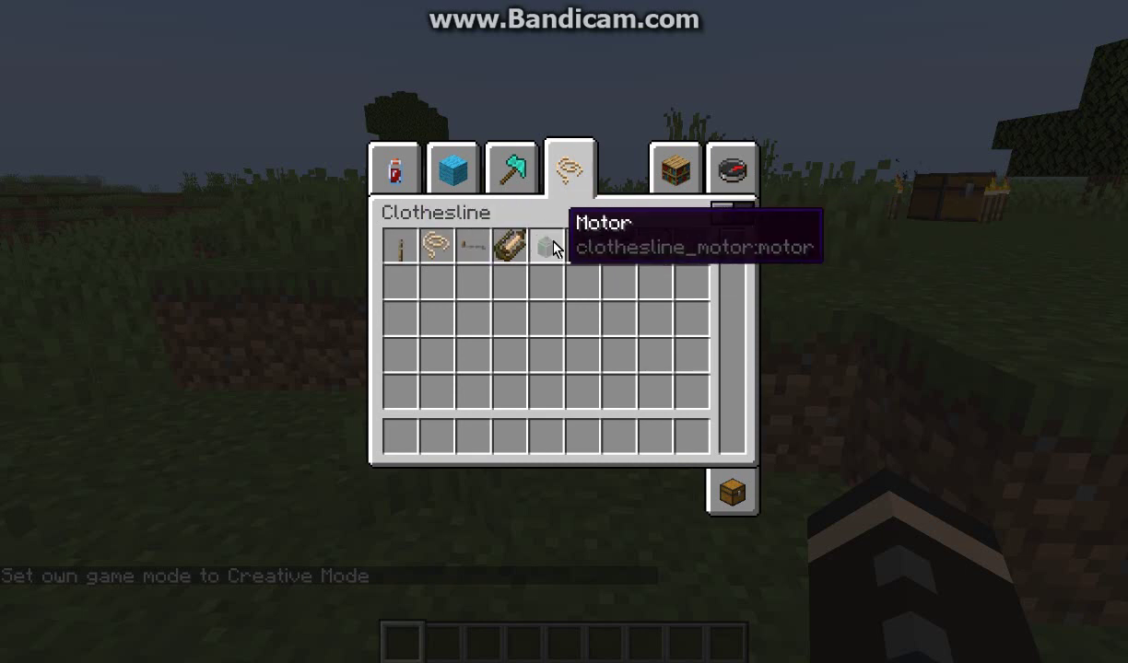
pyautogui.click(393, 170)
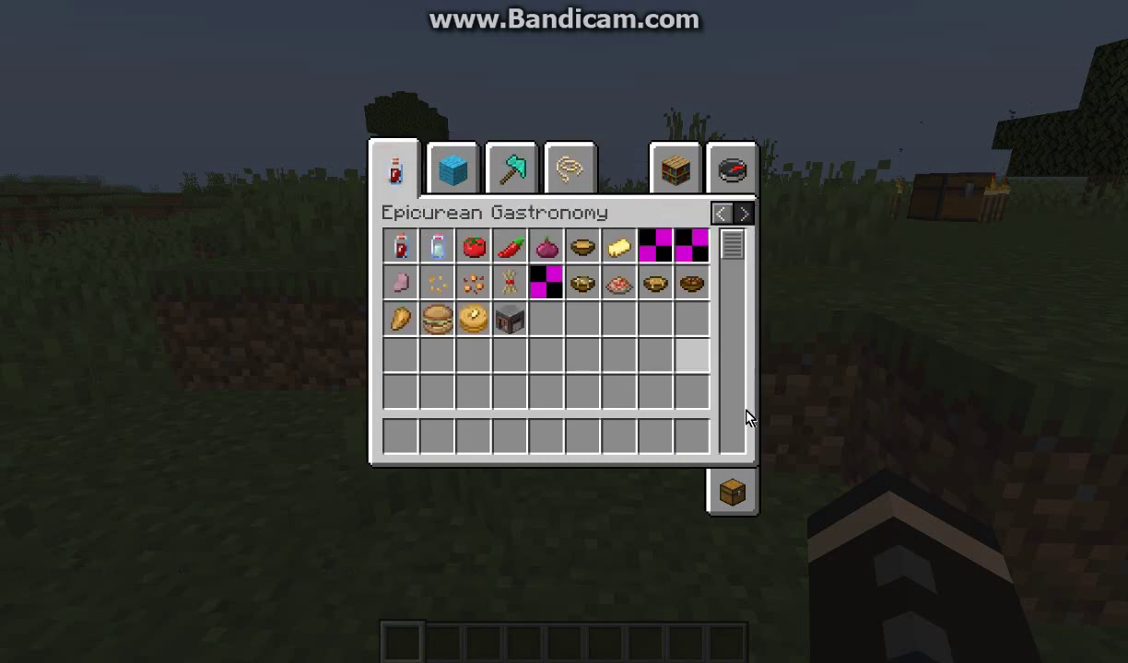
pyautogui.click(721, 213)
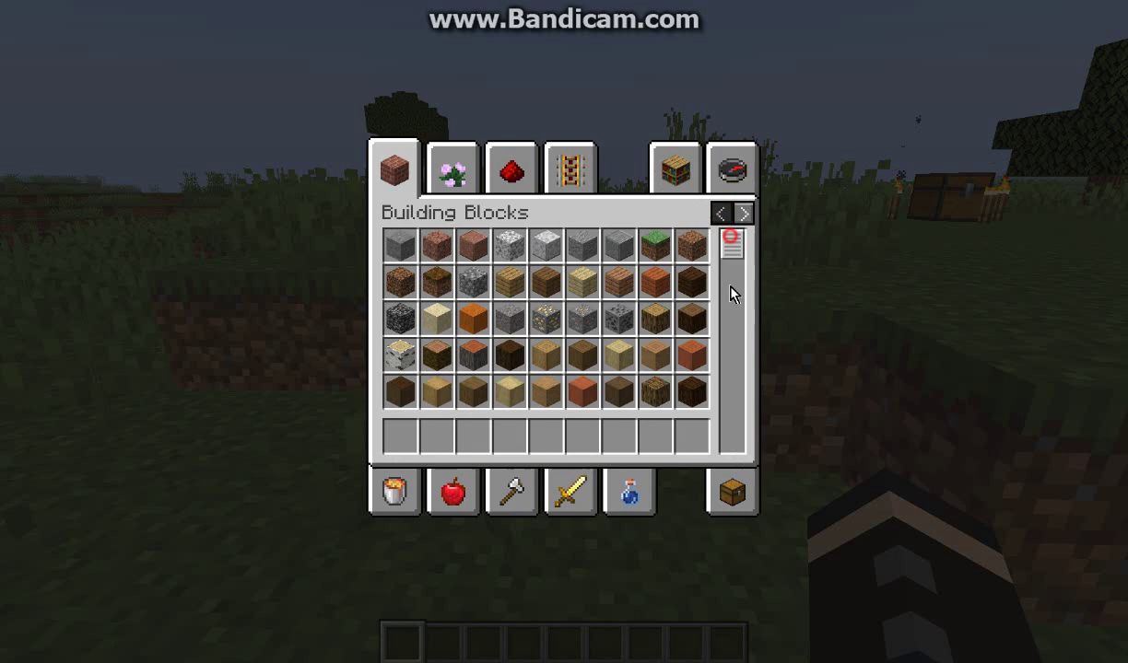
pyautogui.moveTo(732, 245)
pyautogui.mouseDown()
pyautogui.moveTo(728, 459)
pyautogui.moveTo(732, 237)
pyautogui.mouseUp()
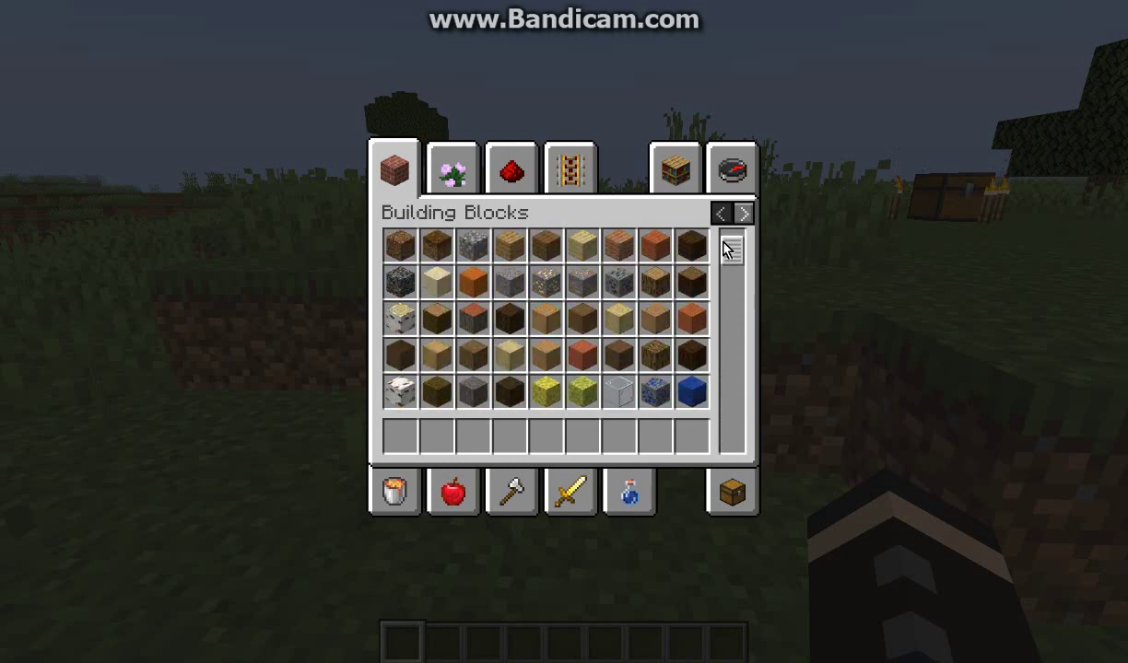
# Step: View the player's empty Survival Inventory slots and armor slots
pyautogui.click(731, 493)
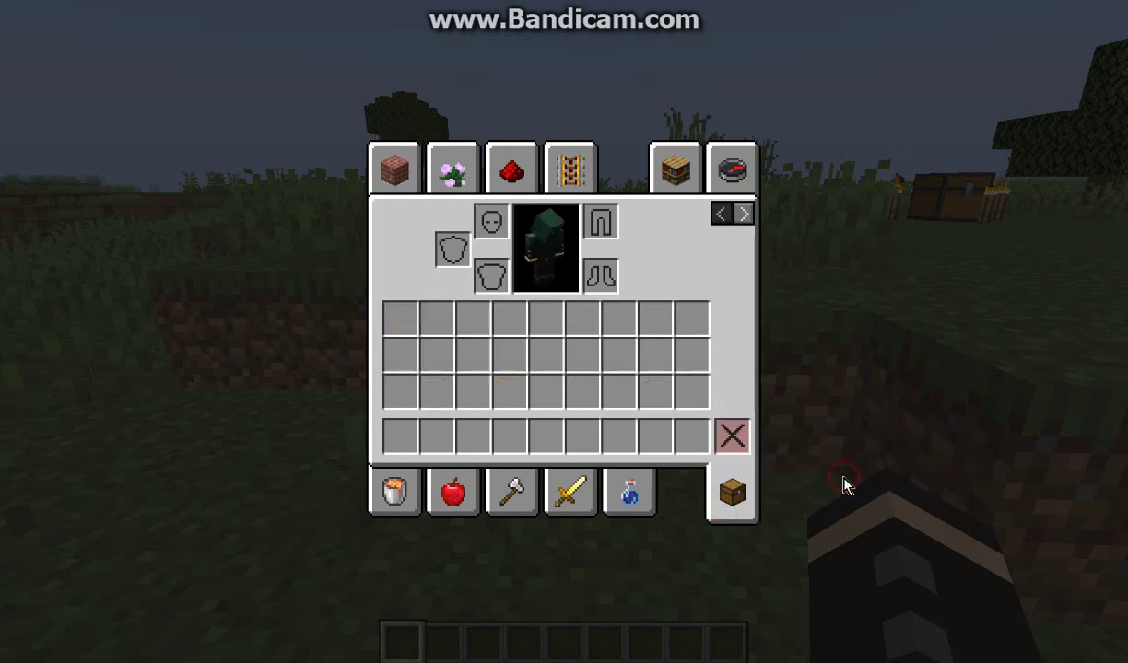
pyautogui.click(933, 385)
pyautogui.click(901, 472)
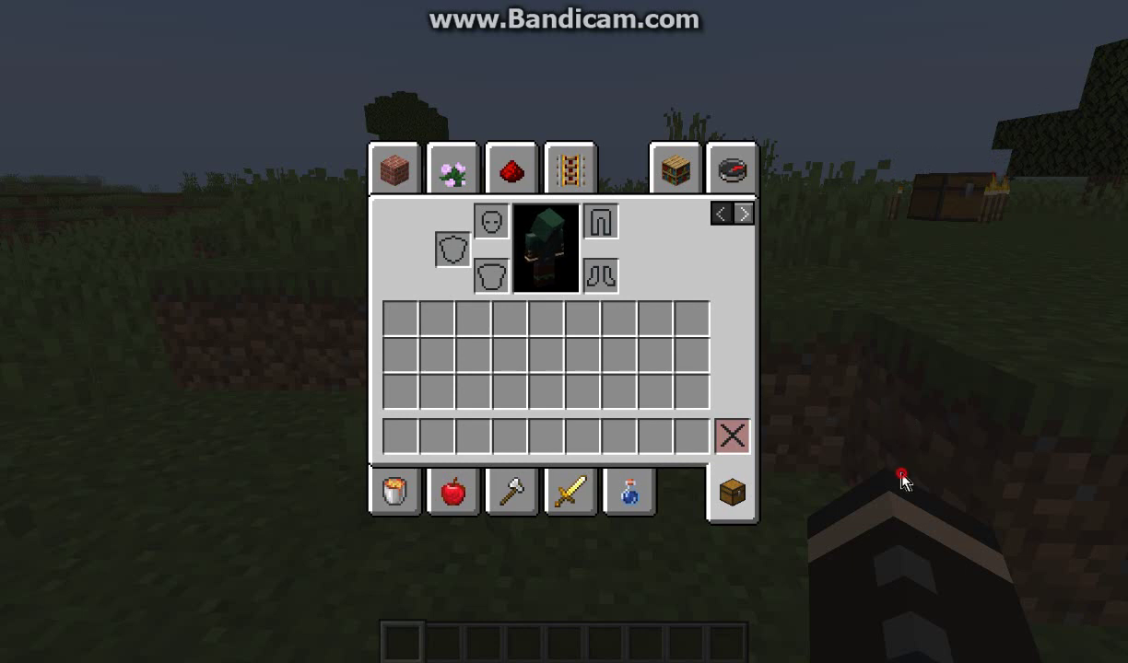